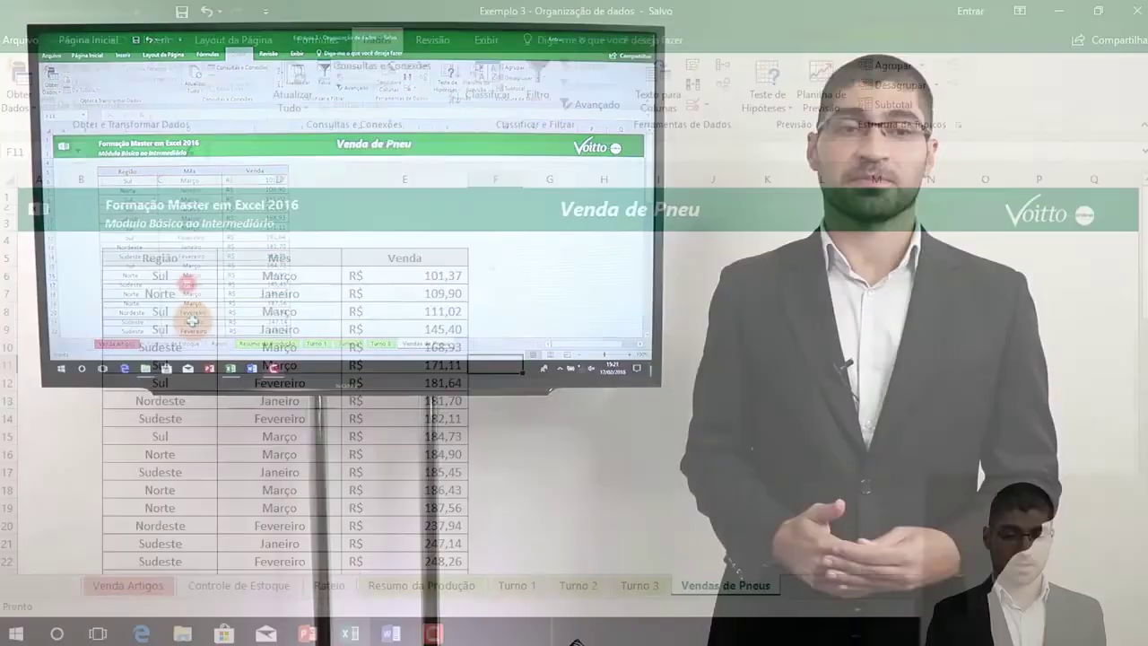
- Inspect the Região entries (Norte, Sul, Sudeste) and the 111,02 sale in the tire-sales table
click(193, 323)
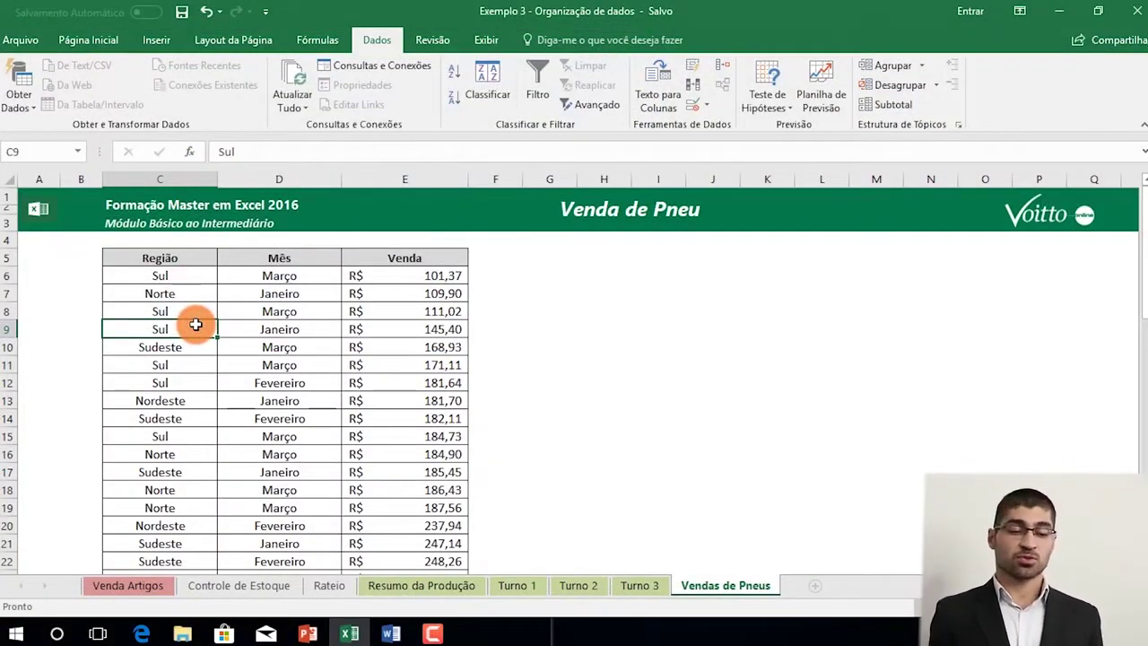
click(192, 293)
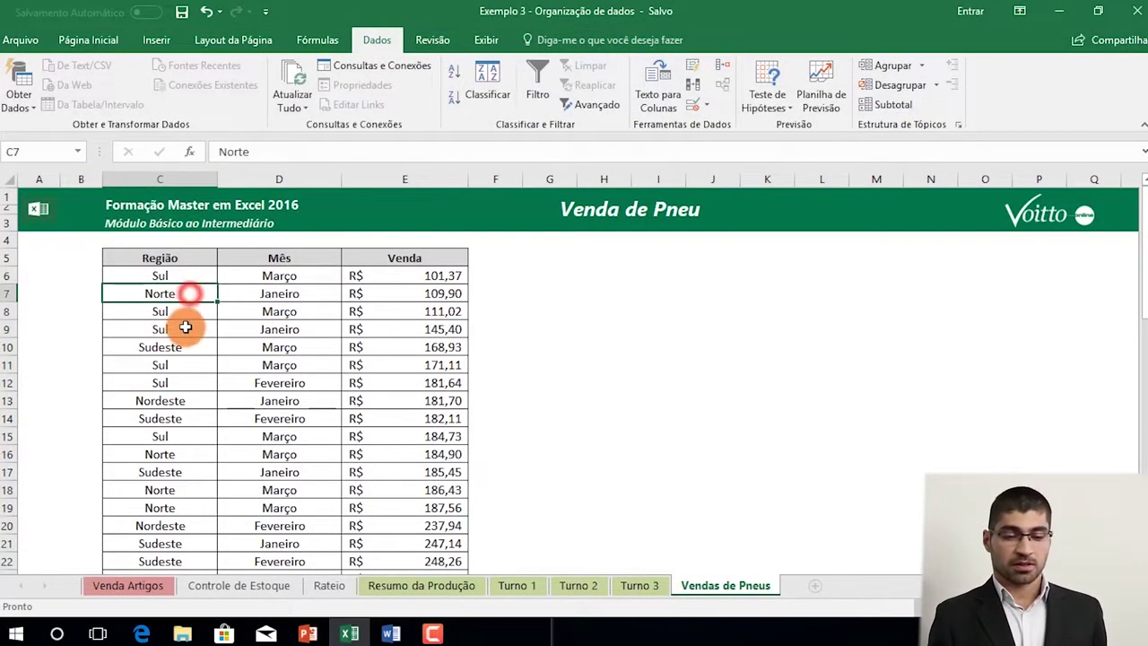
click(187, 324)
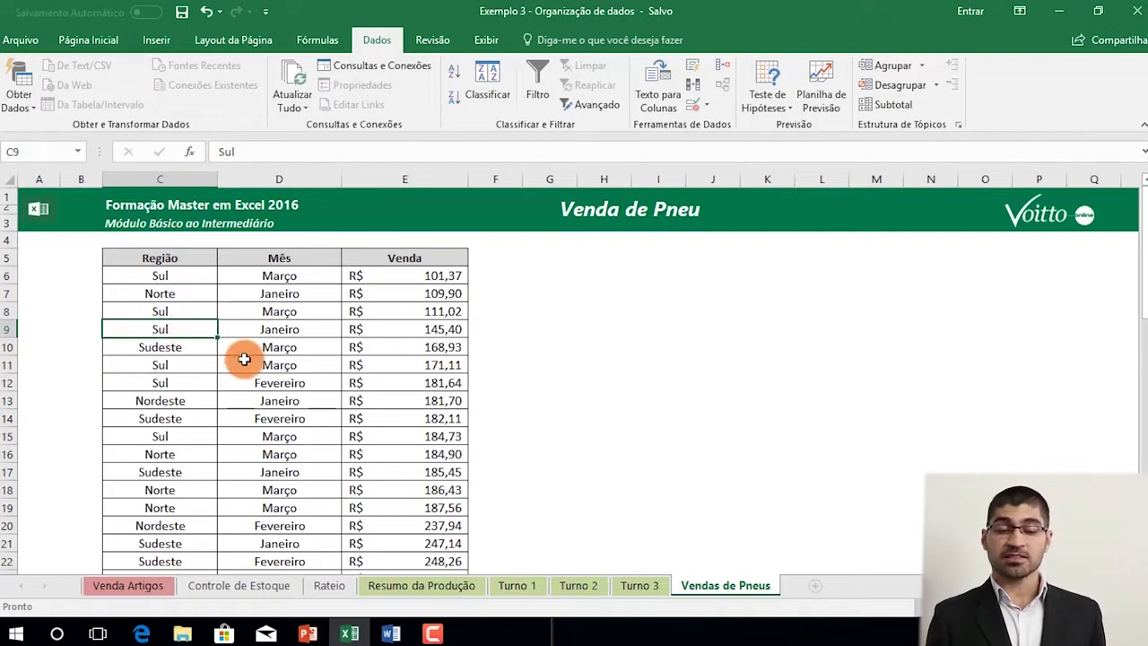
click(410, 309)
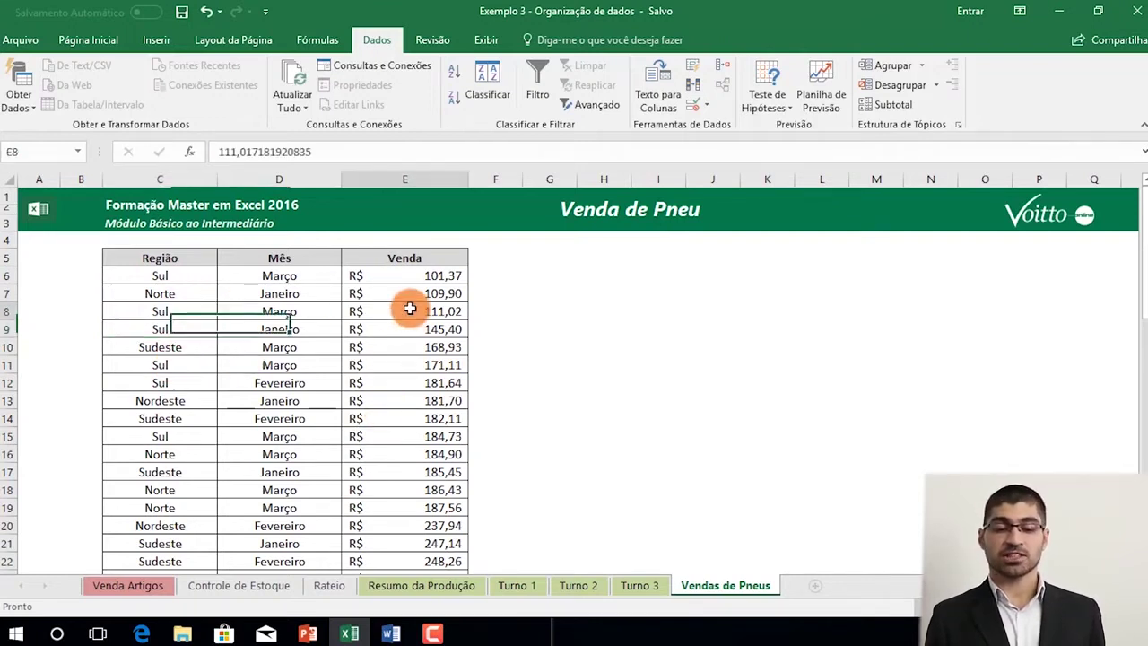
click(146, 312)
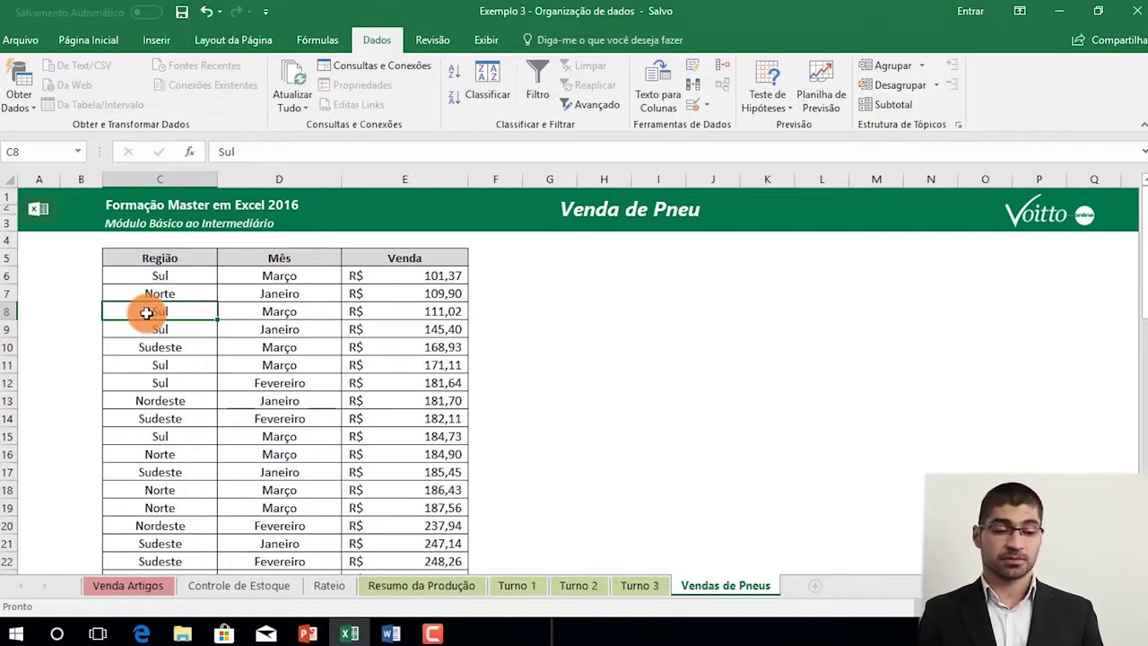
key(Down)
key(Down)
key(Down)
key(Down)
key(Down)
key(Down)
key(Down)
key(Up)
key(Up)
key(Up)
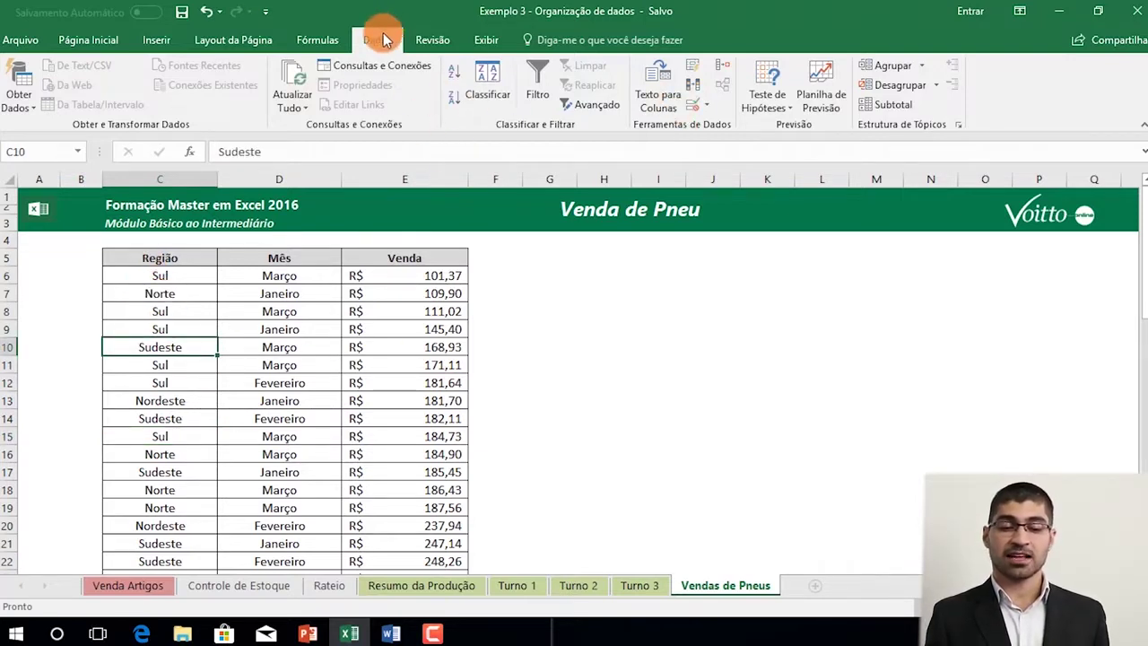
- Sort the table by Região from A to Z so Nordeste rows come first, then Norte
click(485, 96)
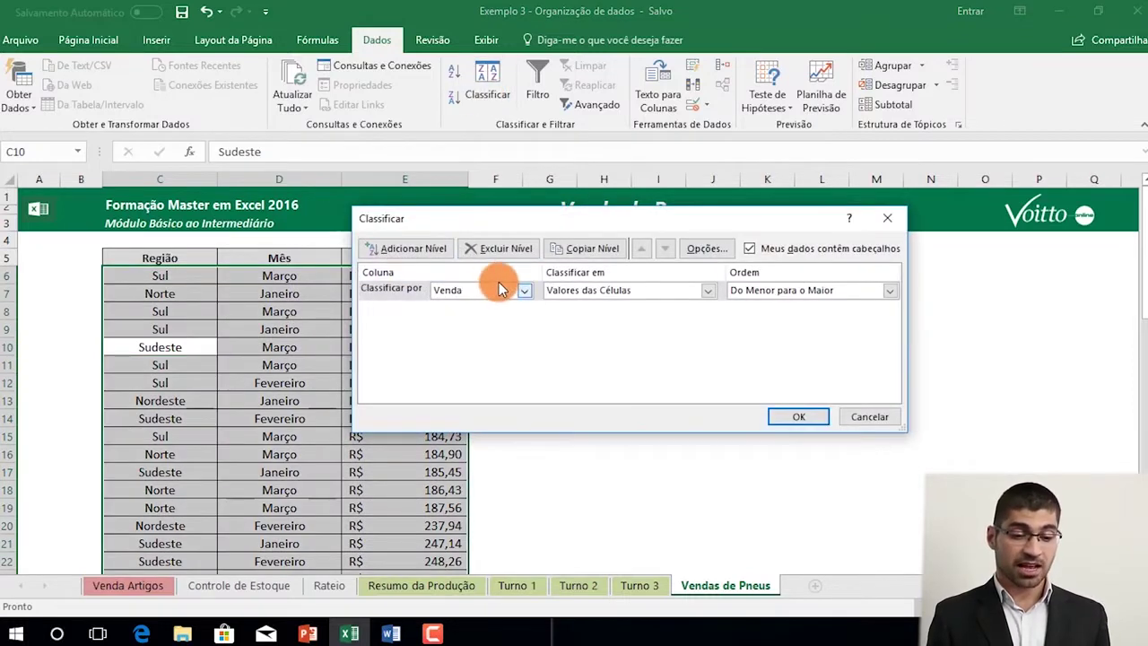
click(521, 291)
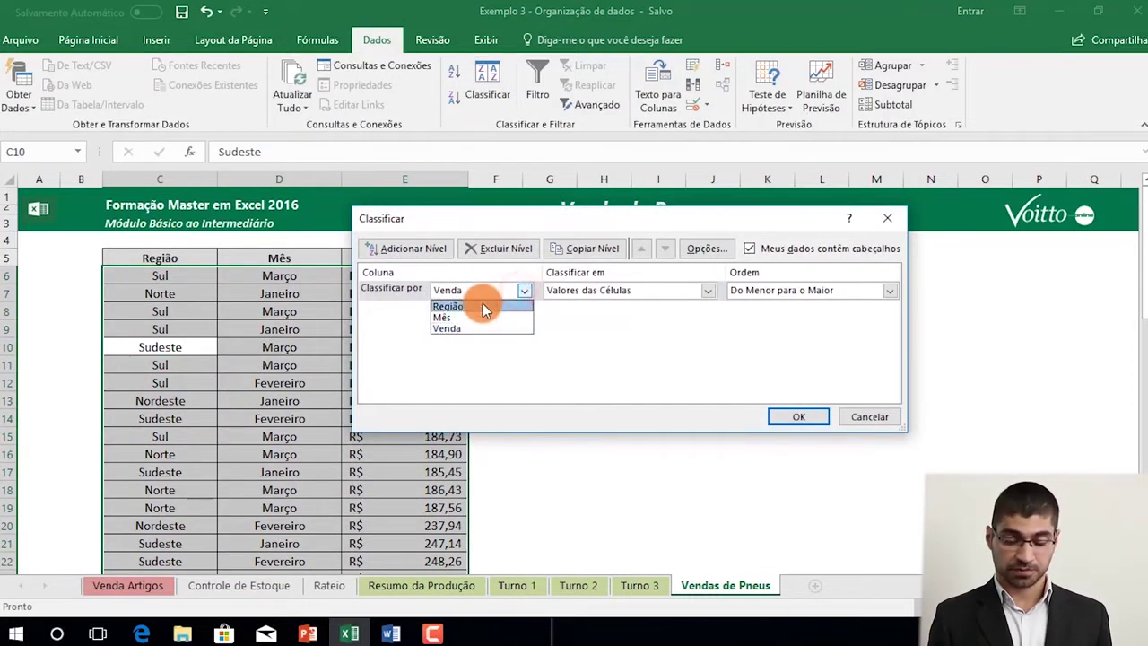
click(482, 306)
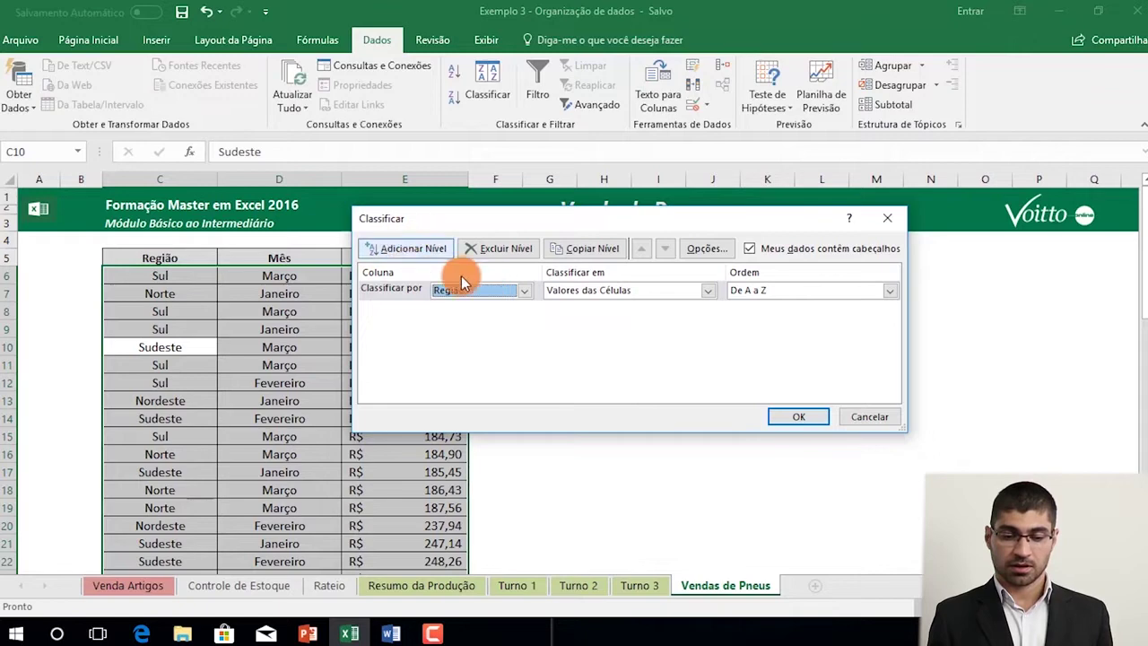
click(793, 416)
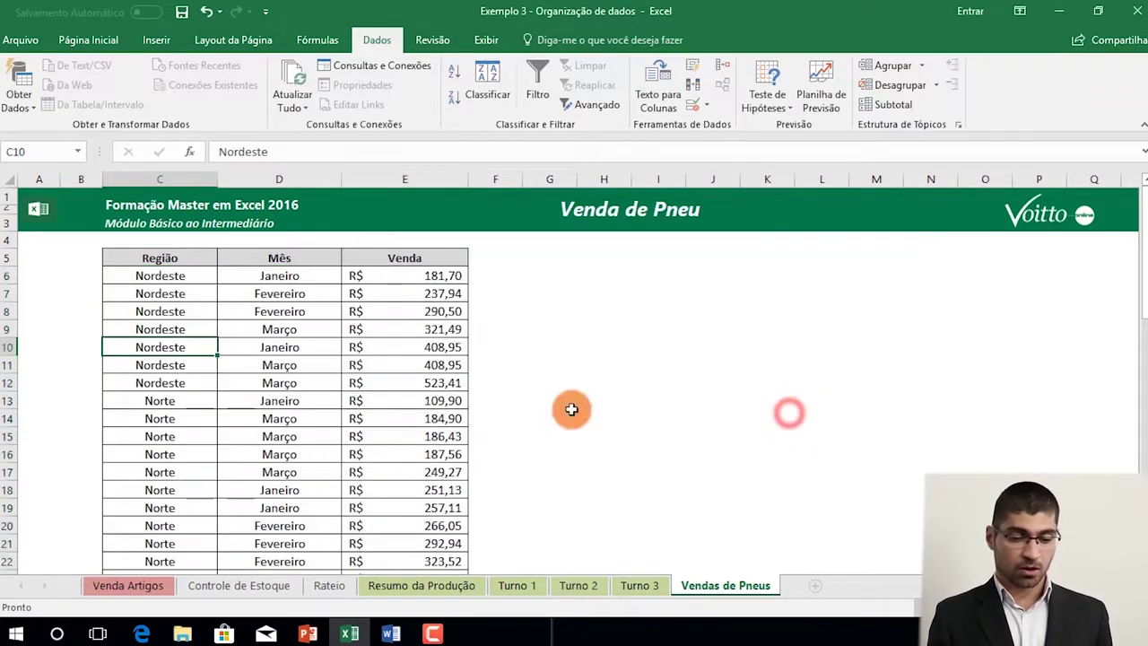
click(172, 296)
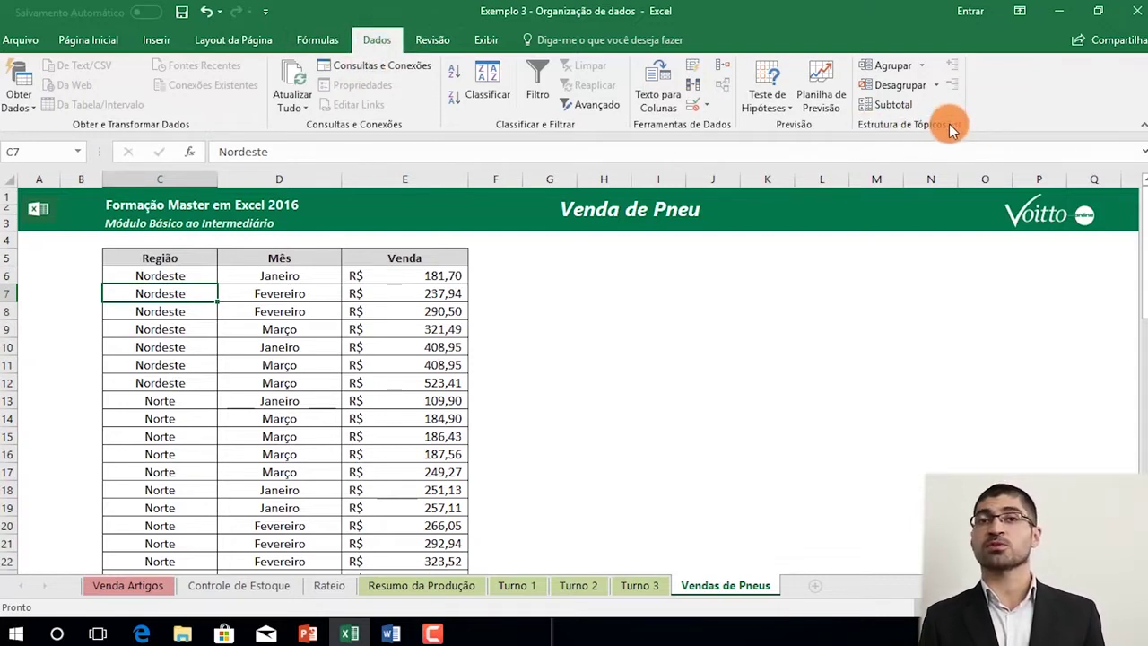
click(902, 111)
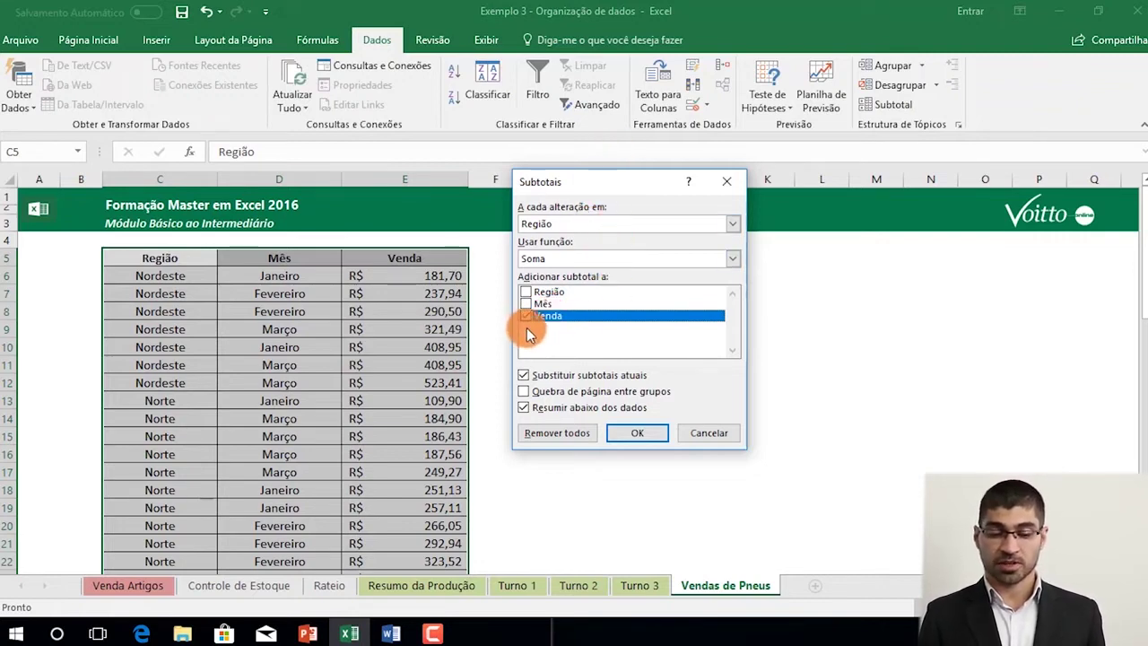
- Add Soma subtotals of Venda at each Região change, giving Nordeste Total of R$ 2.372,95
click(645, 439)
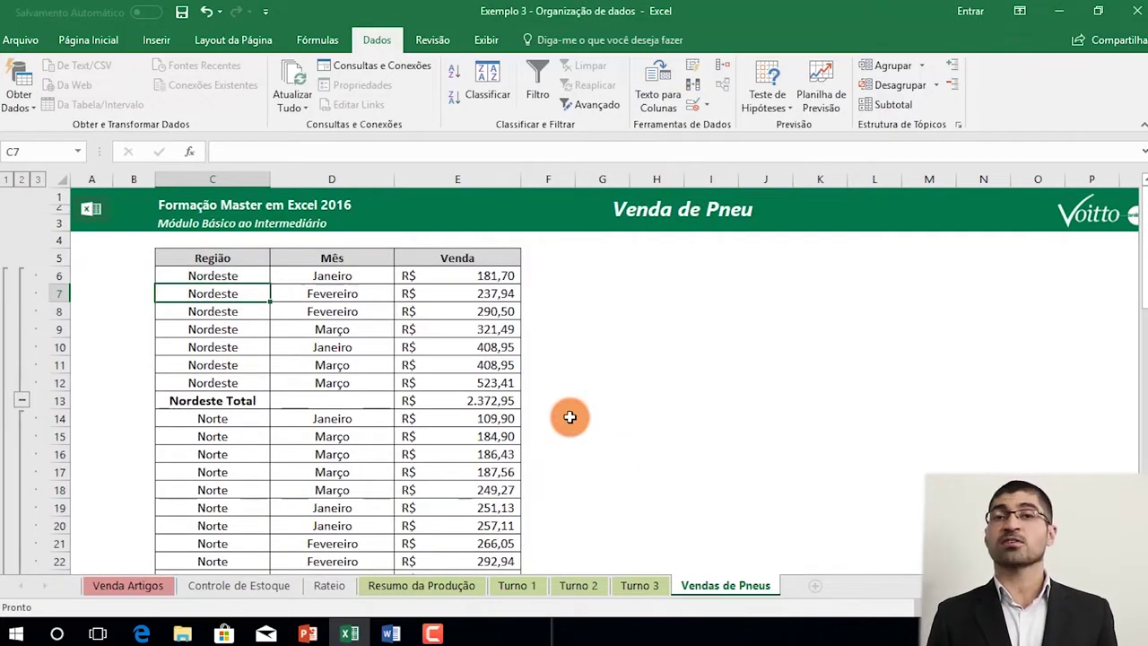
click(255, 275)
key(Down)
key(Down)
key(Down)
key(Down)
key(Down)
key(Down)
key(Down)
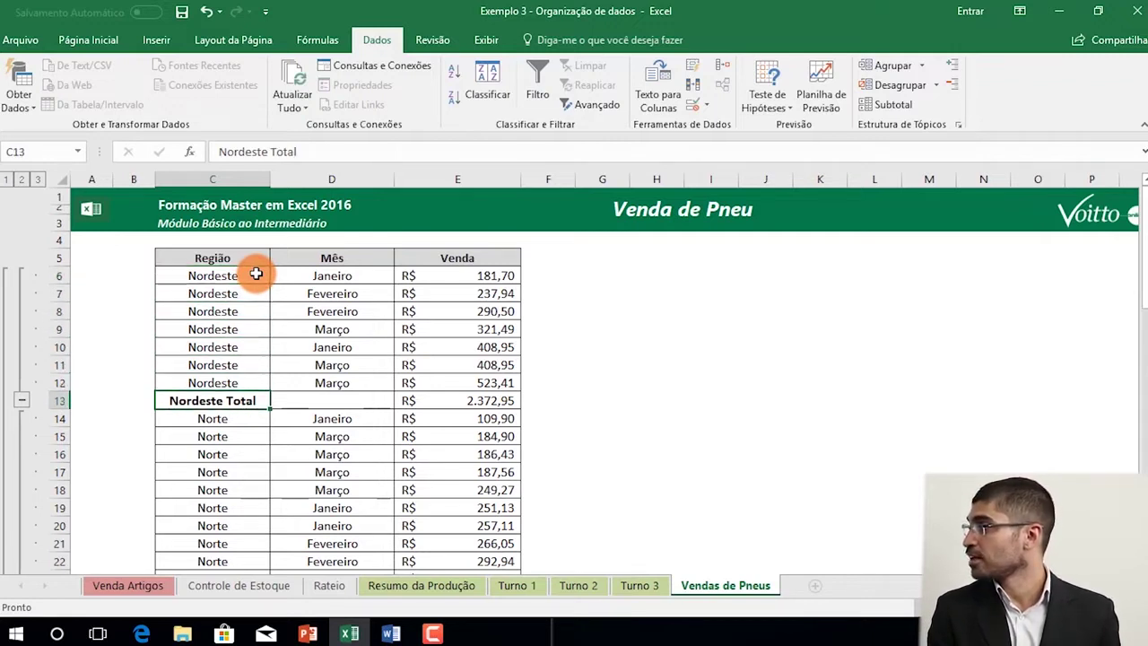
key(Right)
key(Right)
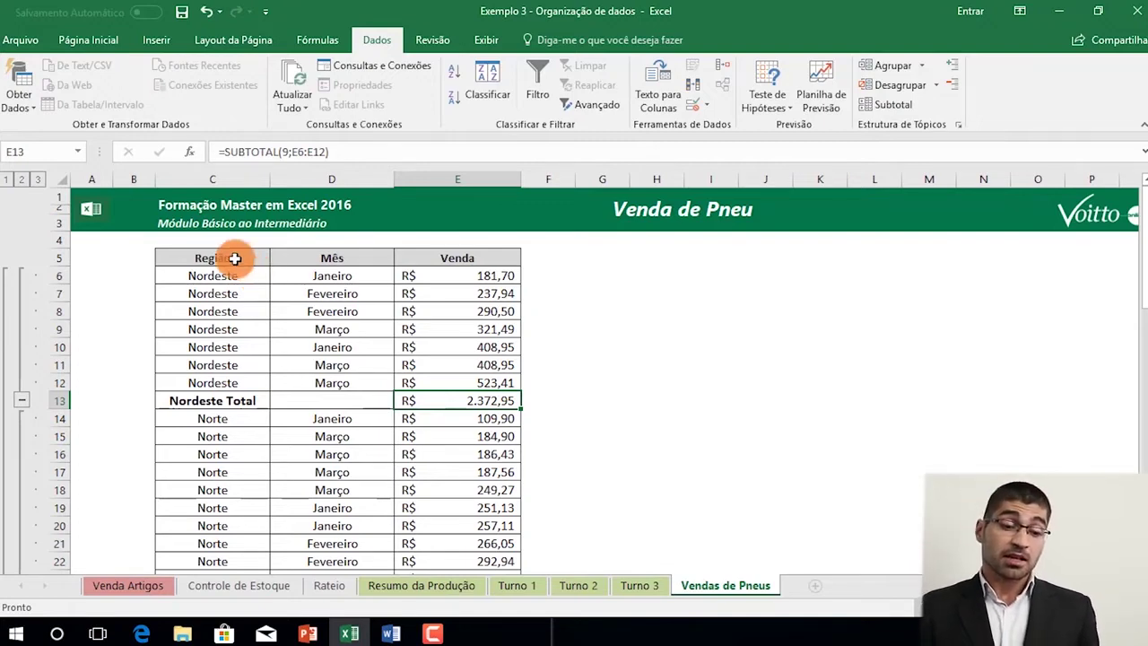
click(234, 258)
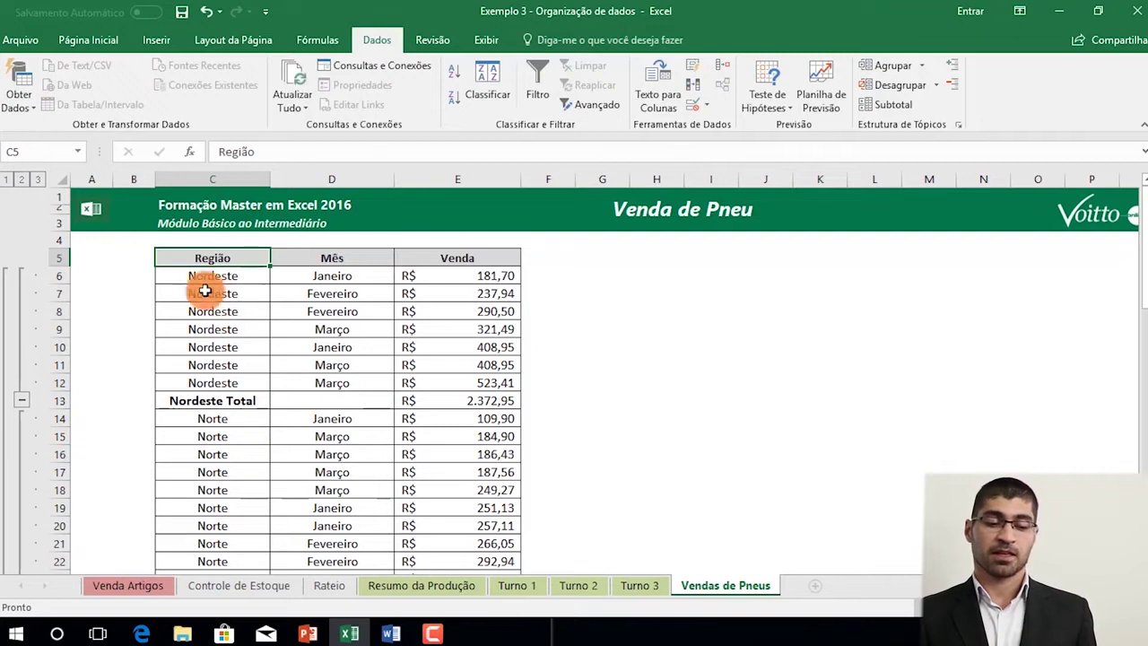
click(225, 328)
click(215, 258)
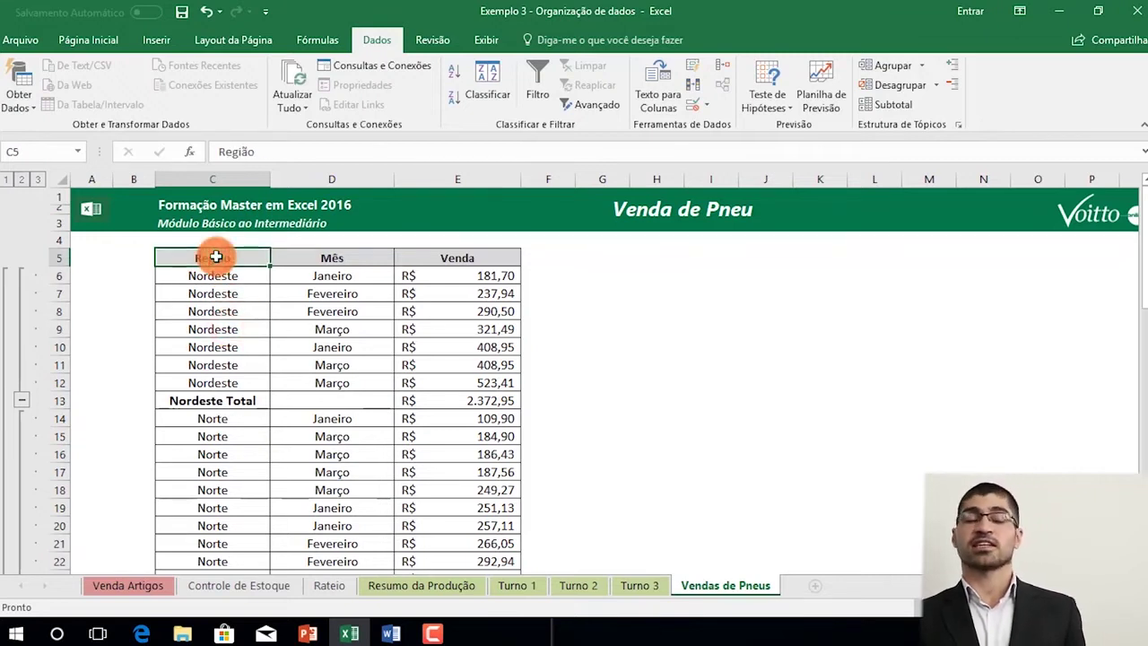
- Re-sort the table by Mês, accepting removal of the existing region subtotals
click(488, 82)
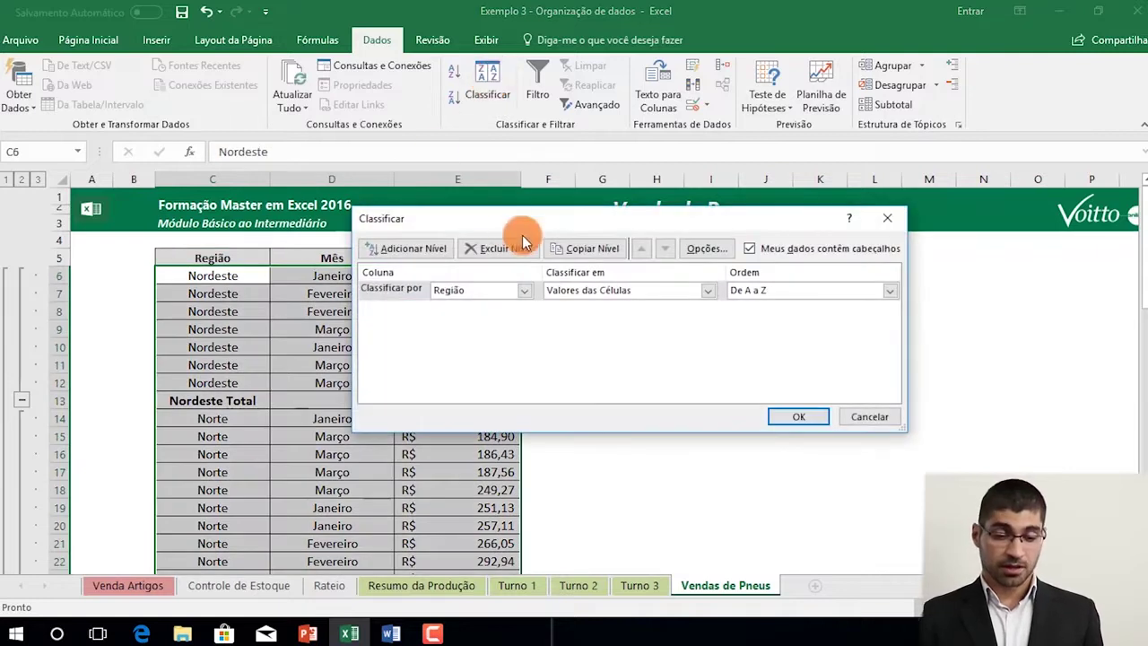
click(519, 290)
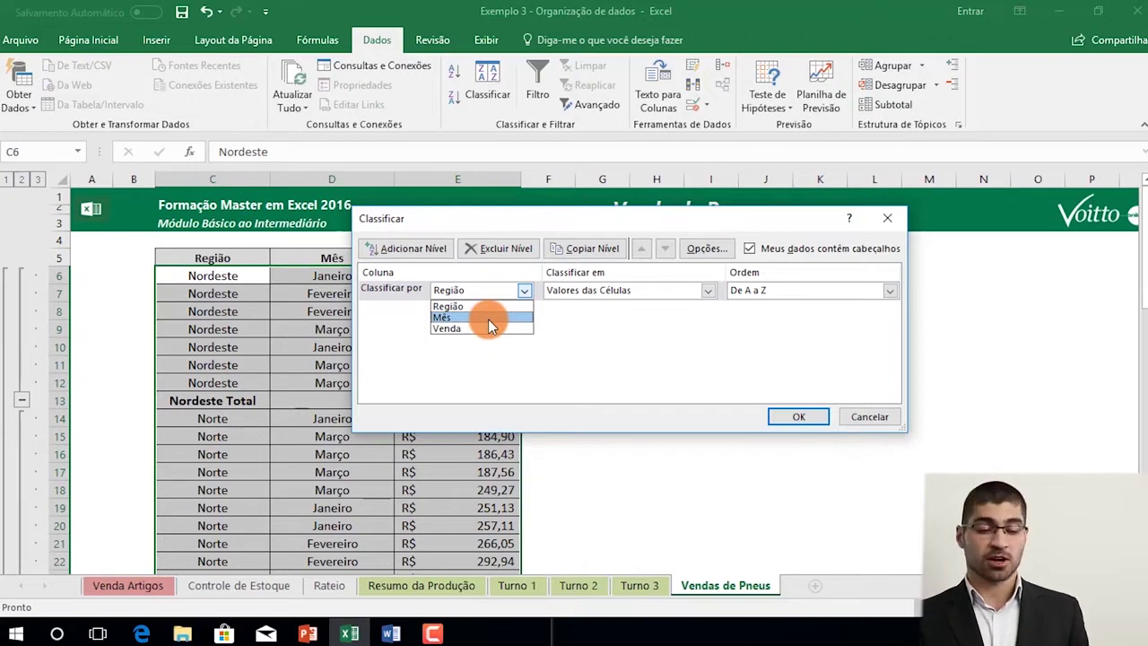
click(488, 318)
click(794, 416)
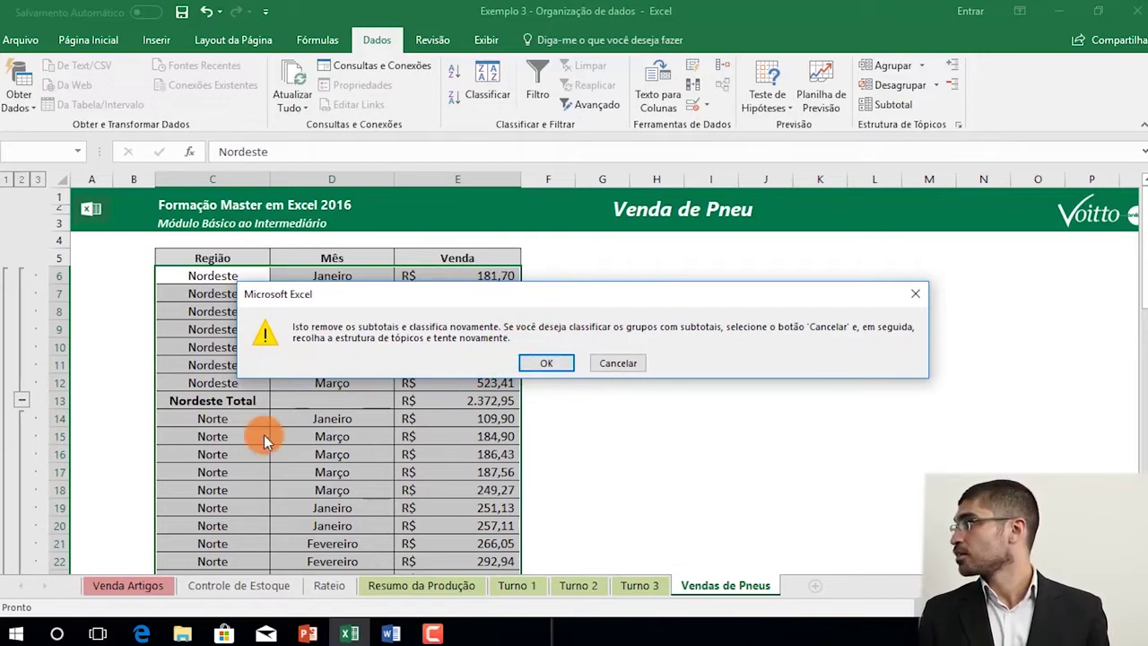
click(546, 362)
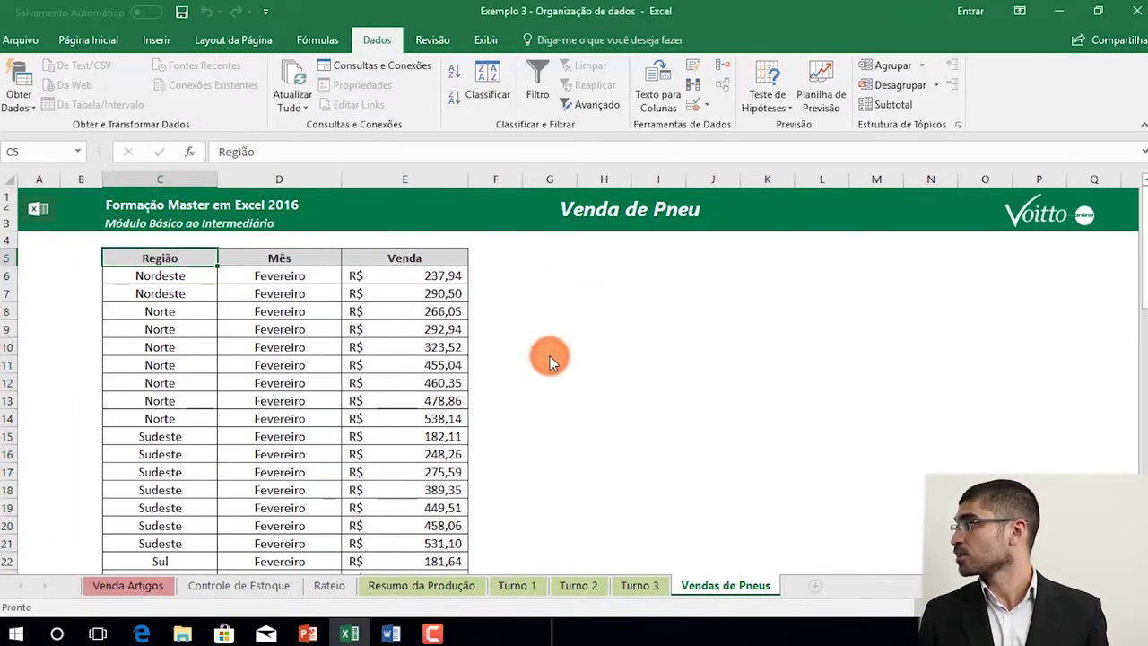
- Check the month-sorted rows, ending with cell D6 selected inside the table
click(318, 325)
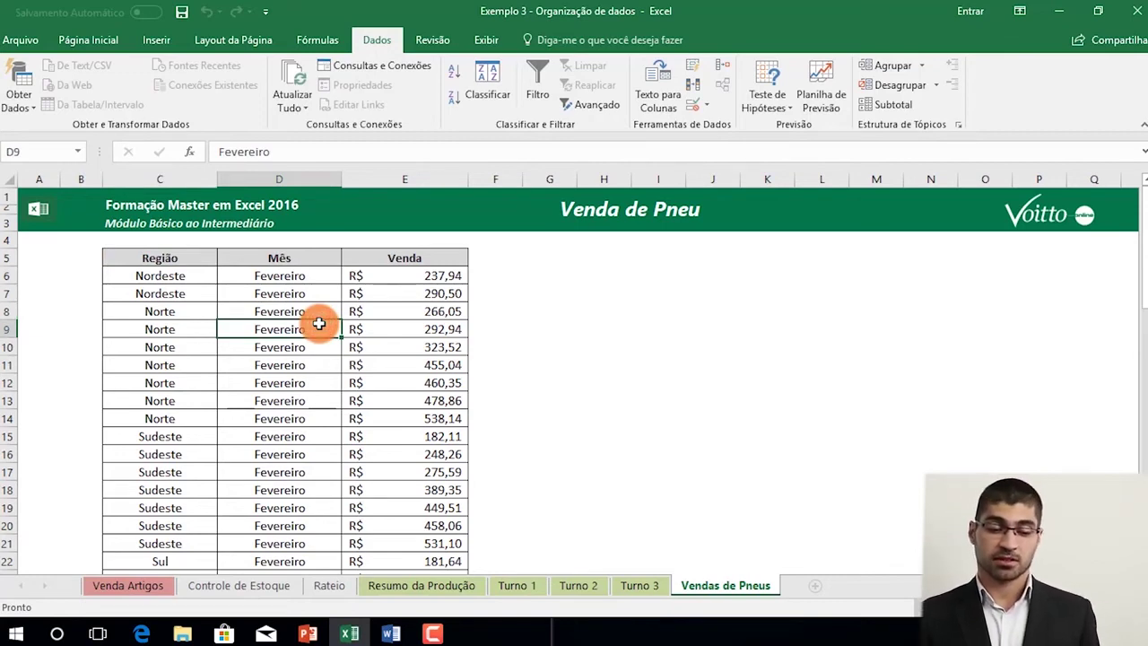
scroll(319, 324, down, 4)
scroll(318, 325, down, 1)
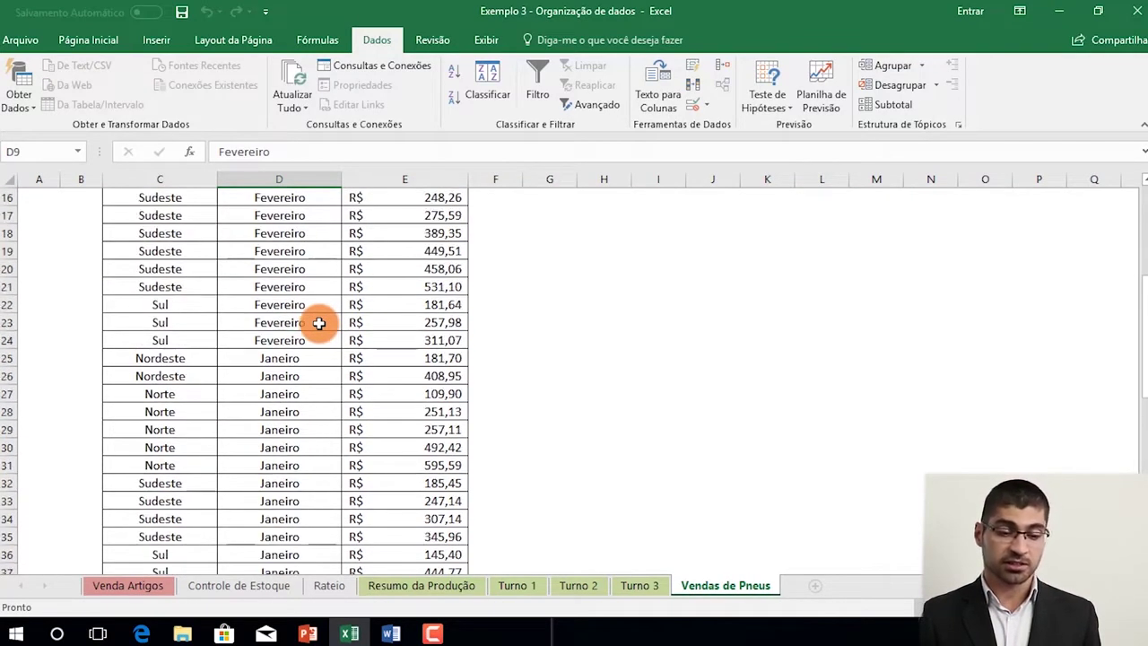
scroll(319, 325, up, 5)
click(289, 292)
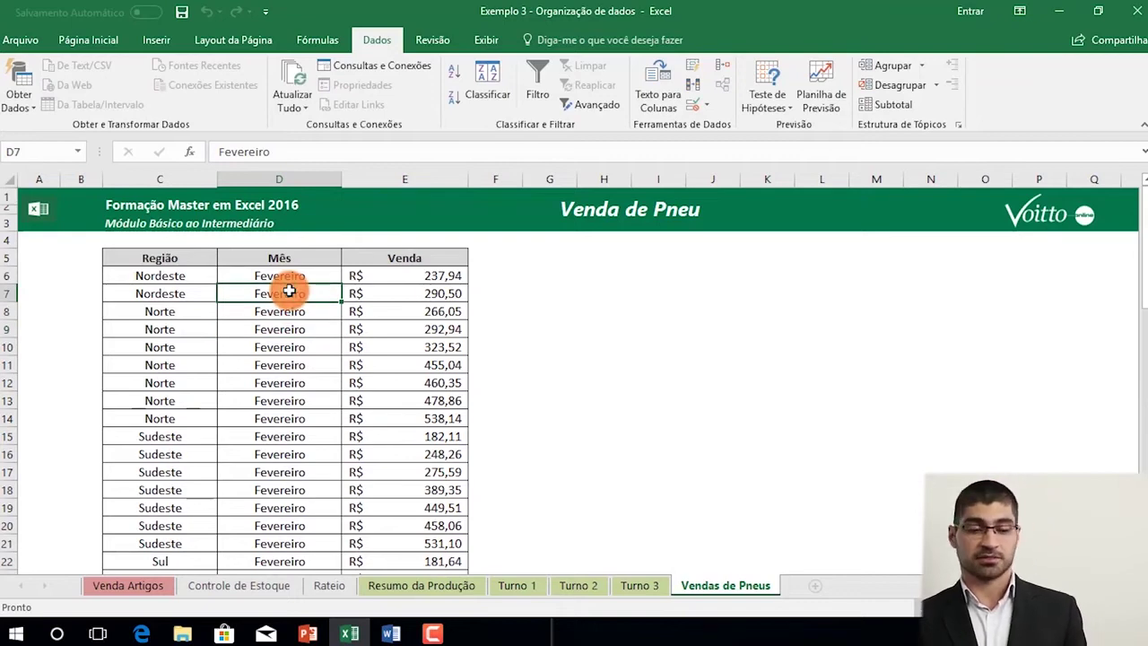
scroll(289, 291, down, 7)
scroll(289, 292, down, 3)
scroll(289, 289, up, 1)
click(291, 275)
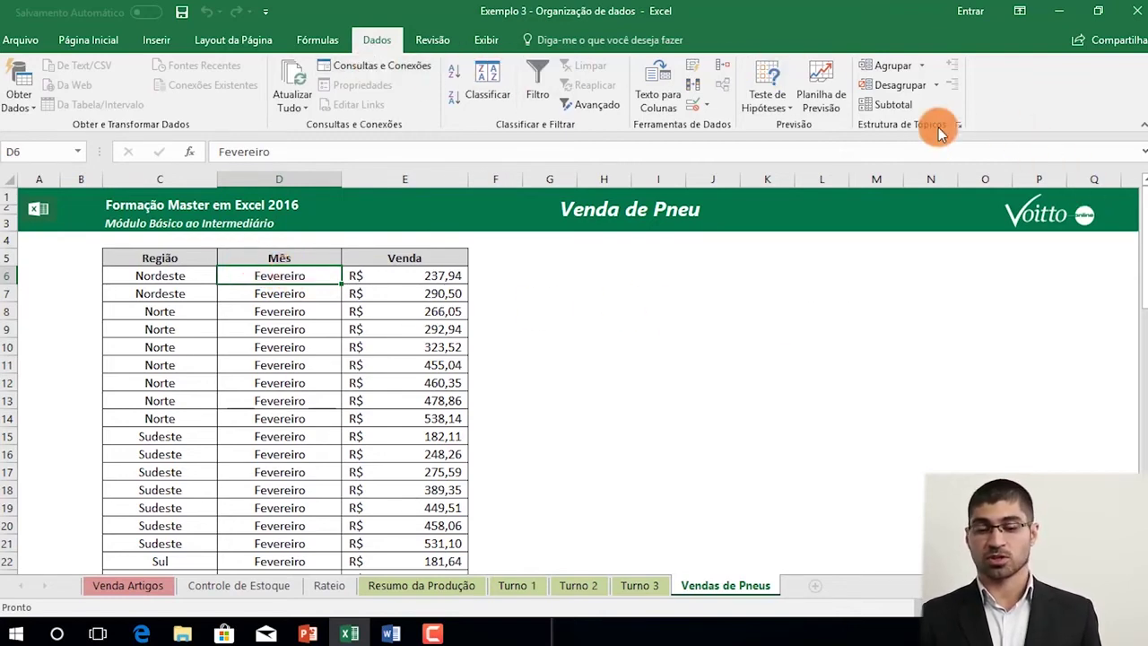
- Insert Soma subtotals of Venda at each change in Mês, creating a three-level outline
click(908, 106)
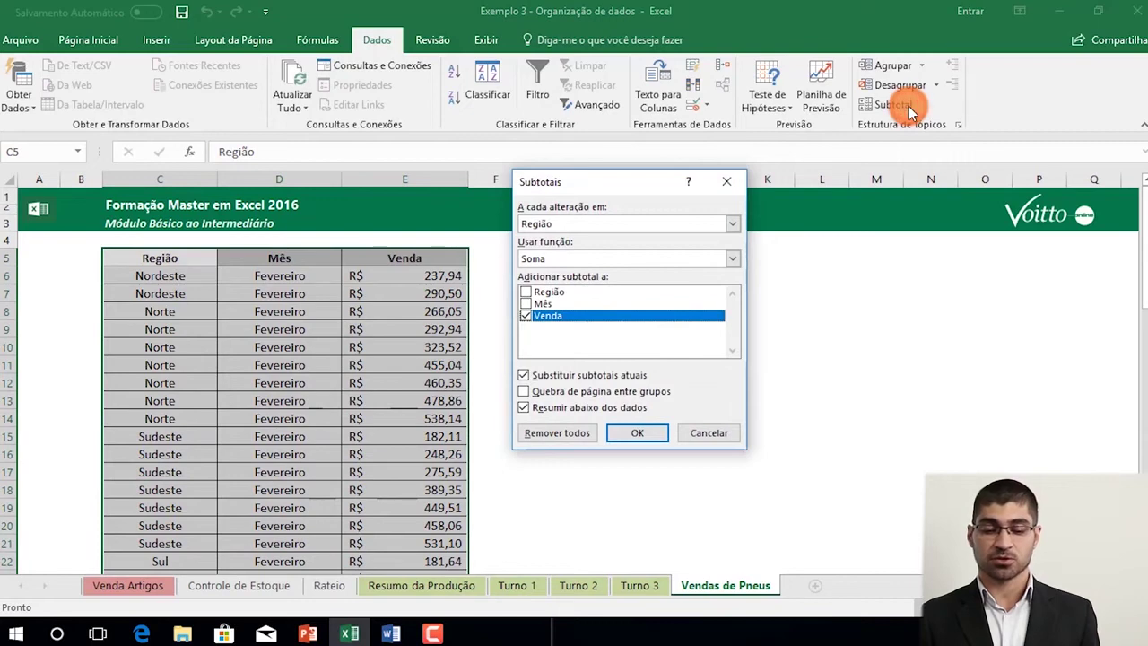
click(584, 225)
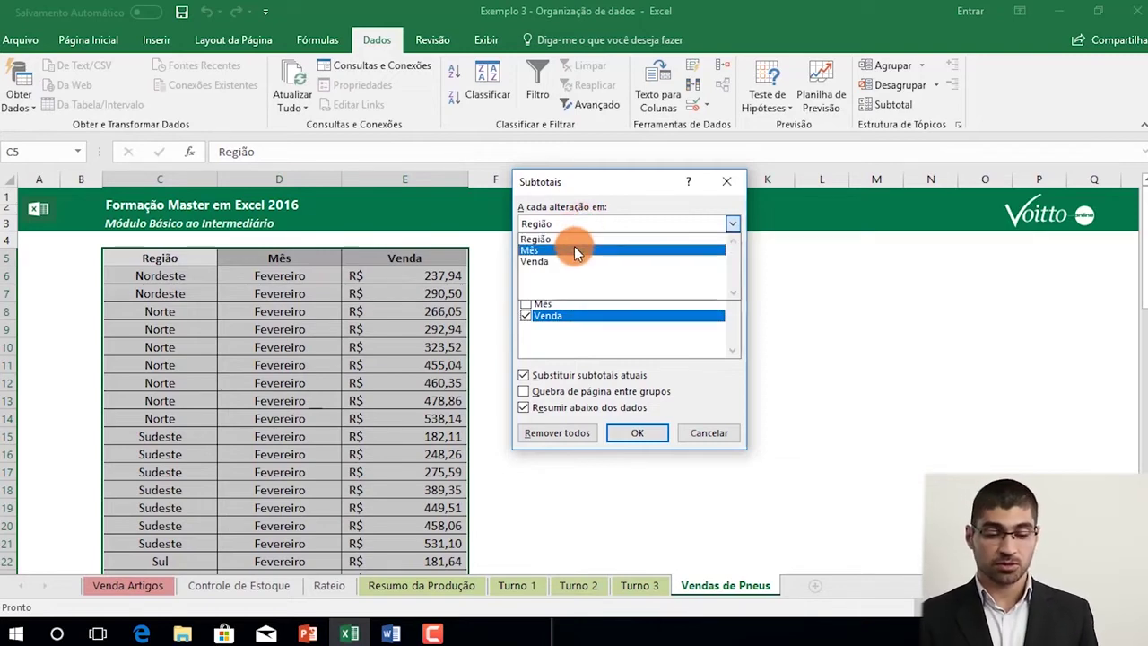
click(574, 250)
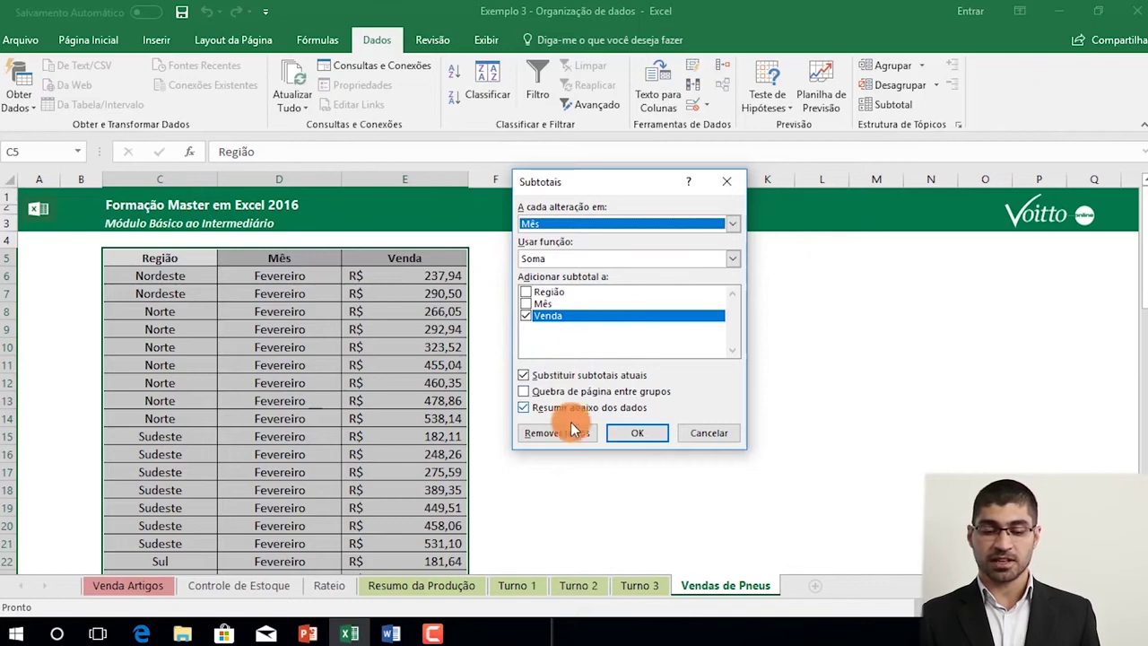
click(632, 432)
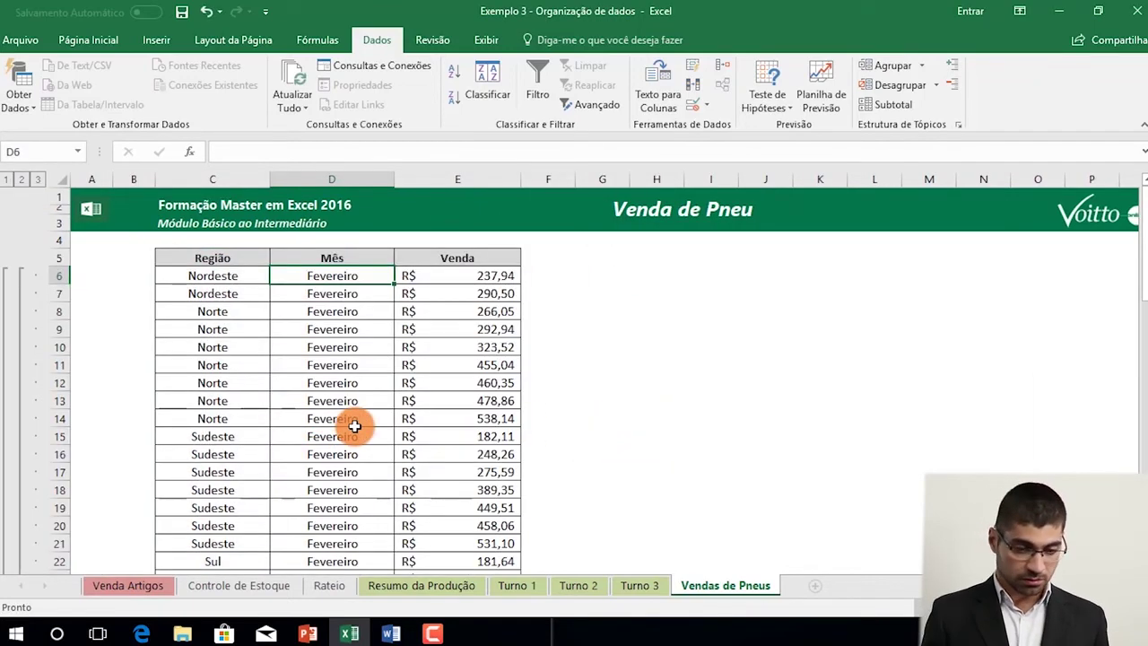
scroll(355, 426, down, 2)
scroll(358, 430, down, 1)
scroll(469, 410, down, 1)
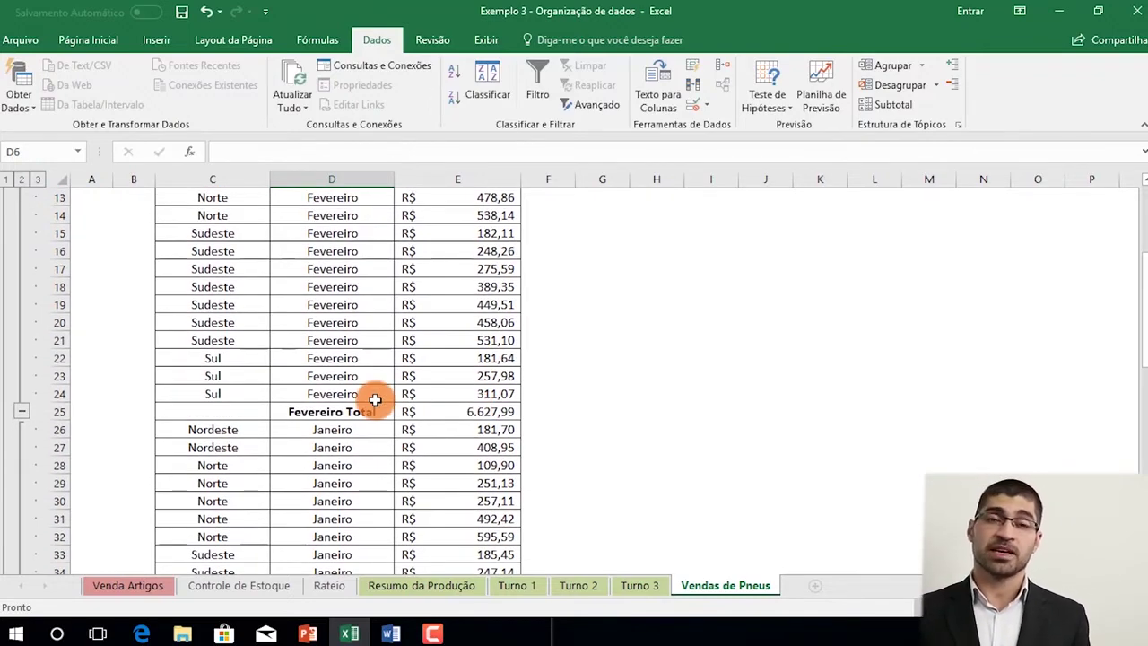
scroll(372, 391, down, 4)
scroll(453, 261, up, 2)
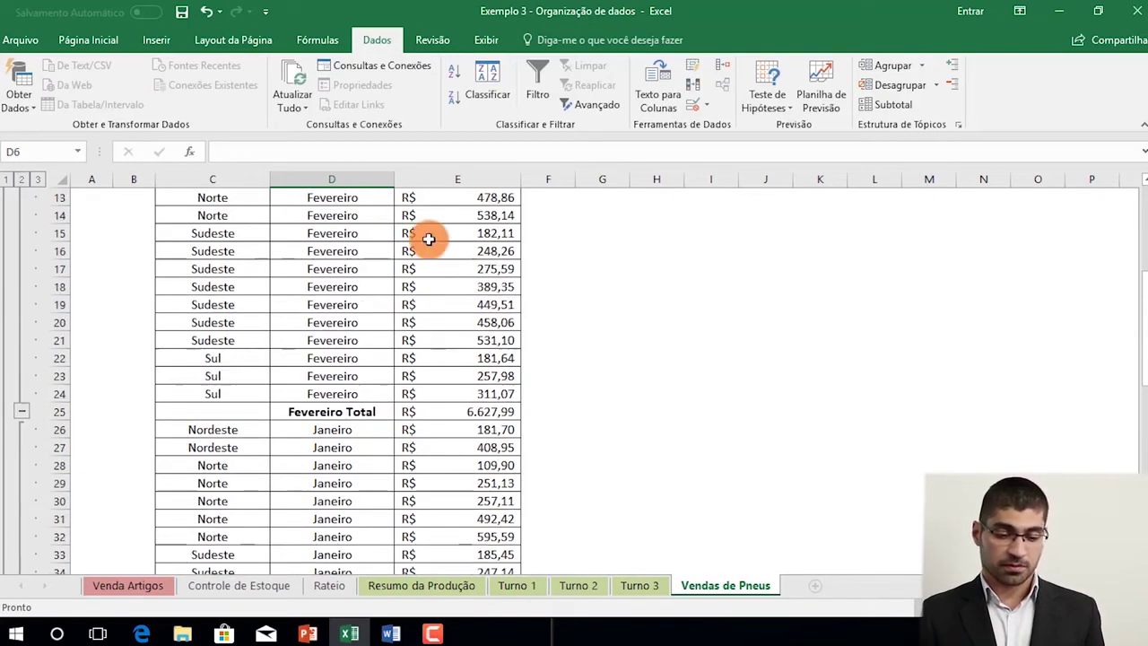
scroll(186, 340, up, 6)
click(221, 258)
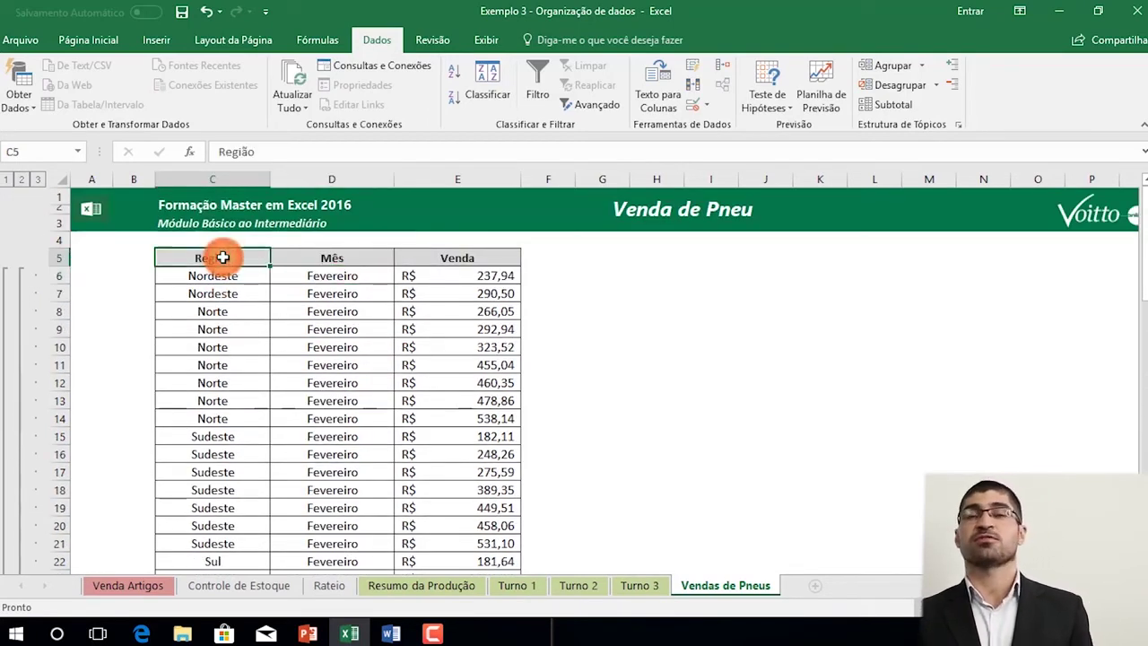